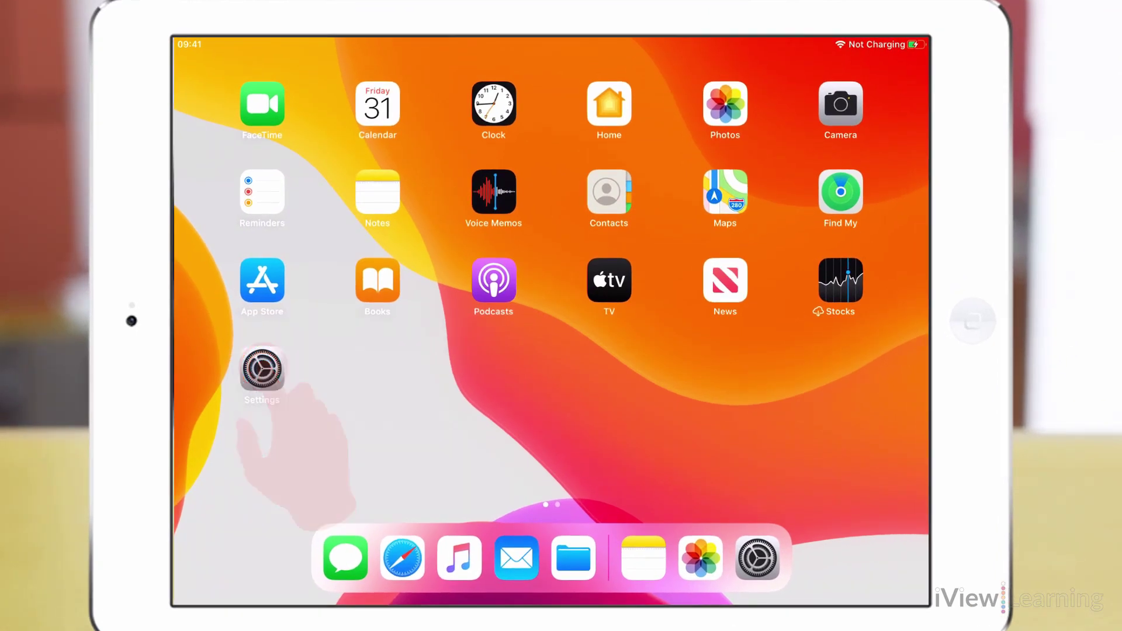
Step: Open the Zoom page under Vision in Settings' Accessibility section
left_click(262, 369)
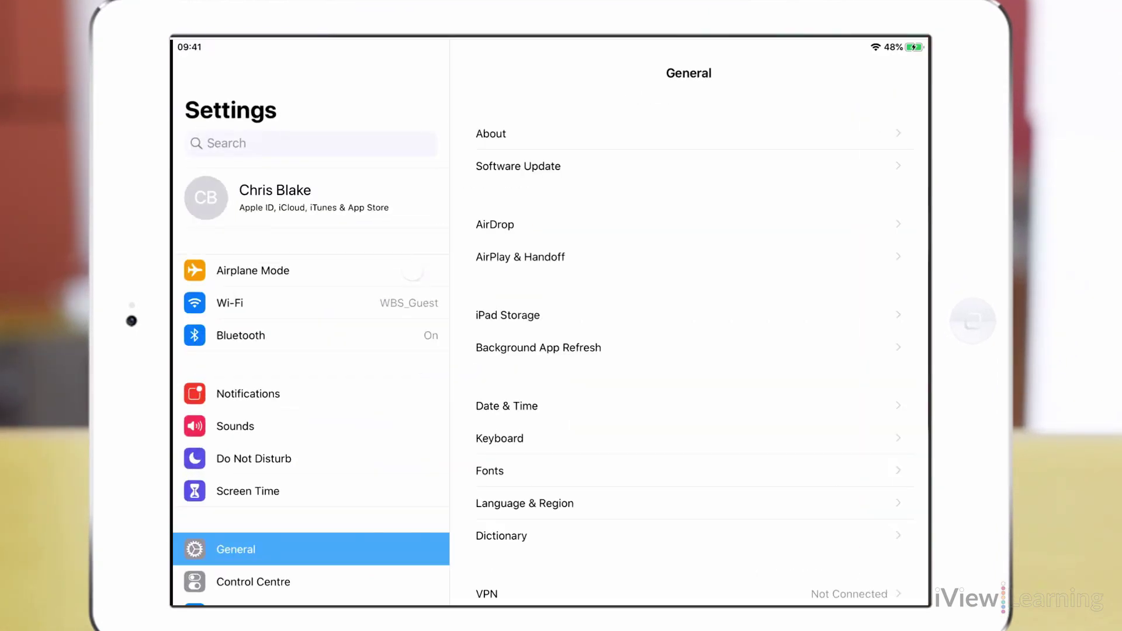
left_click_drag(350, 544, 348, 192)
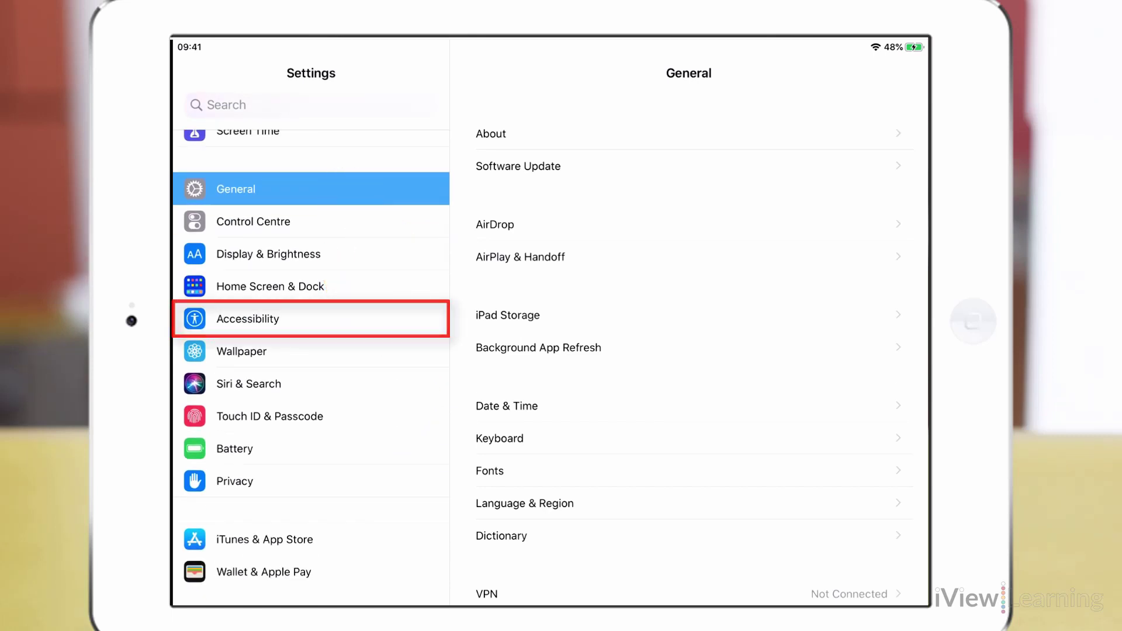
left_click(312, 318)
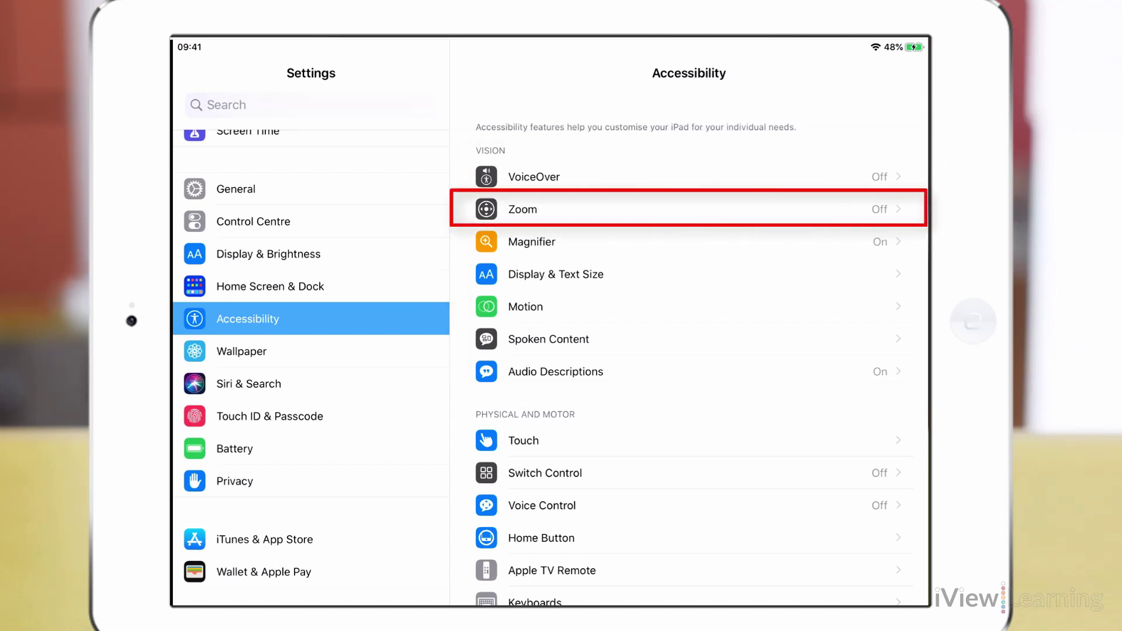
left_click(579, 209)
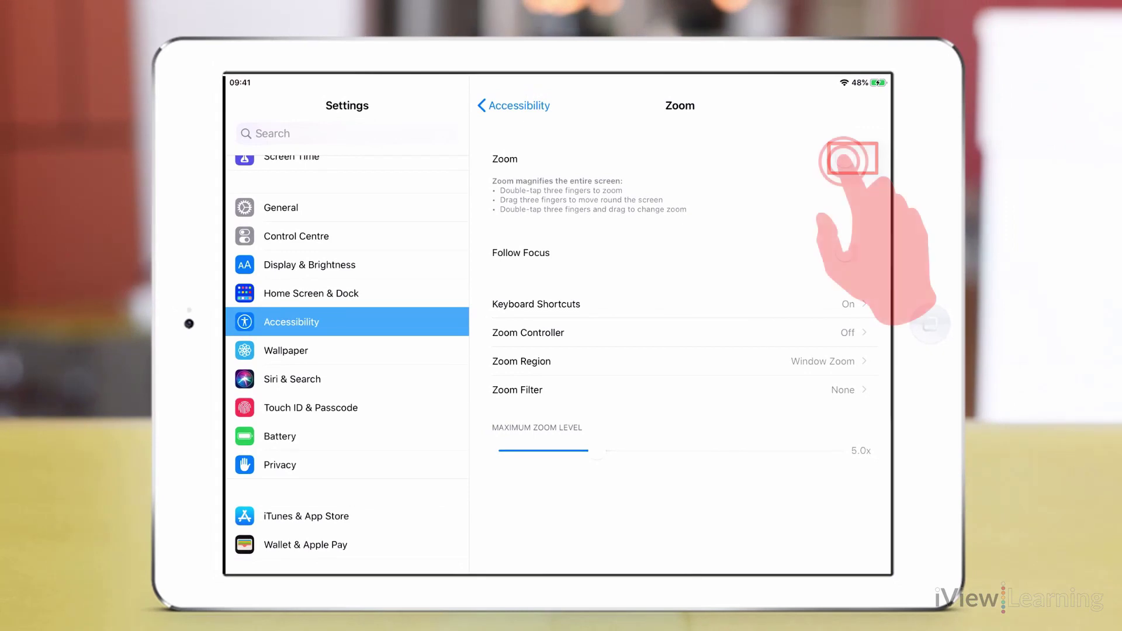
Step: Switch the Zoom toggle on to activate the window magnifier
left_click(854, 158)
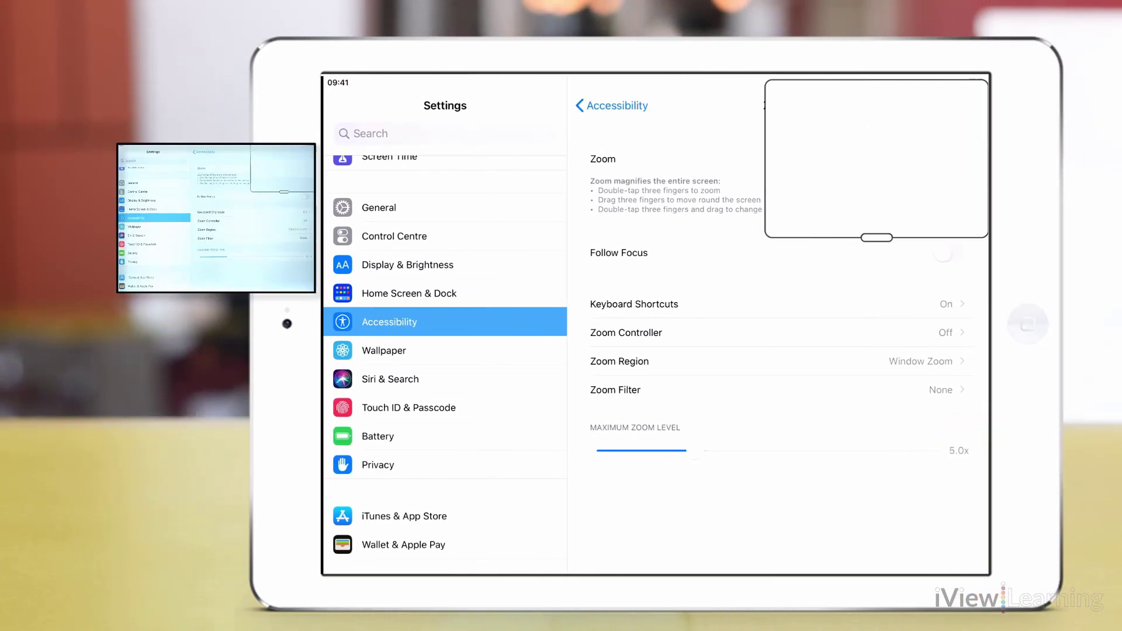